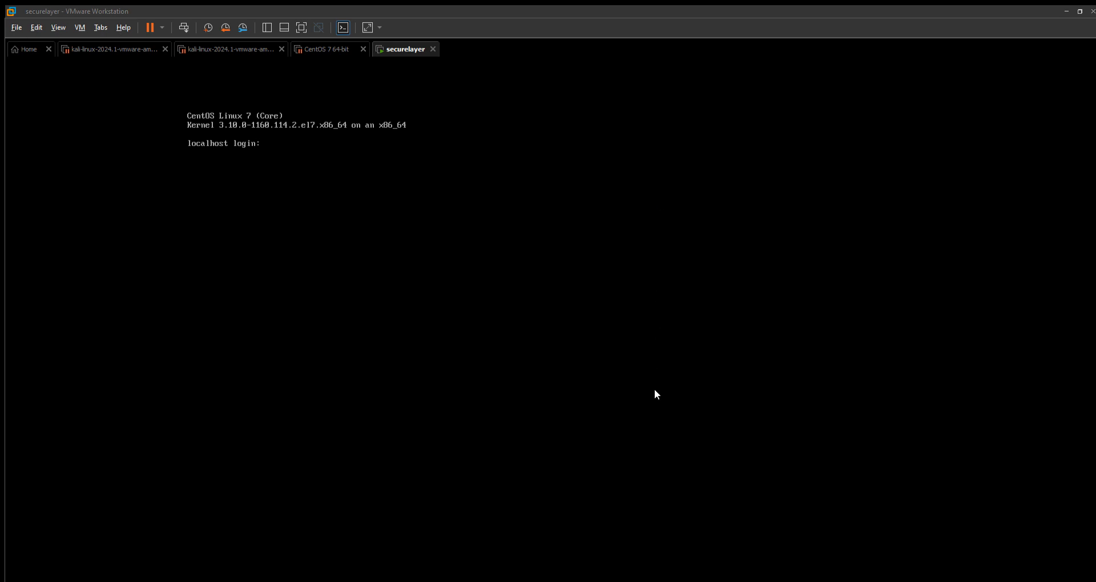
Log in to the CentOS VM console as the admin user to launch Security Onion setup.
click(273, 133)
text(soadmin)
key(Return)
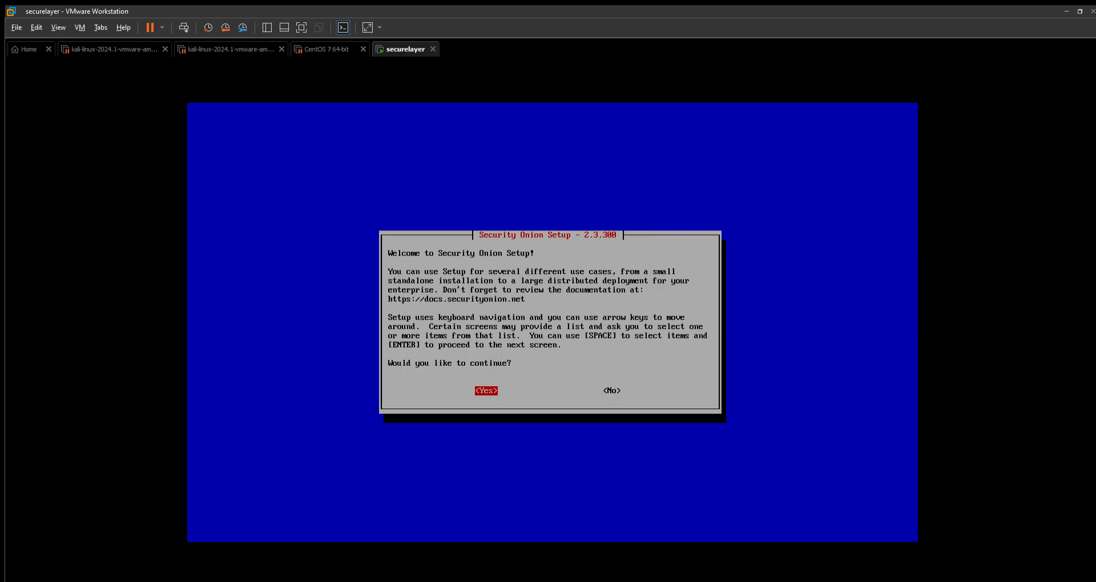
Answer Yes to continue at the Security Onion Setup 2.3.300 welcome prompt.
key(Right)
key(Left)
key(Return)
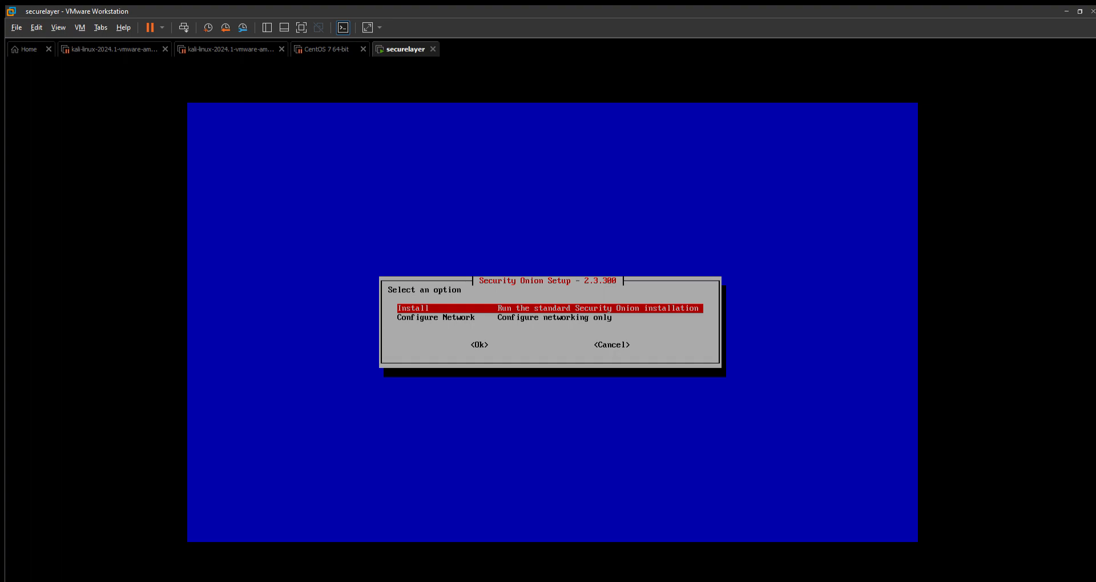
Choose the standard Install option and highlight STANDALONE as the install type.
key(Down)
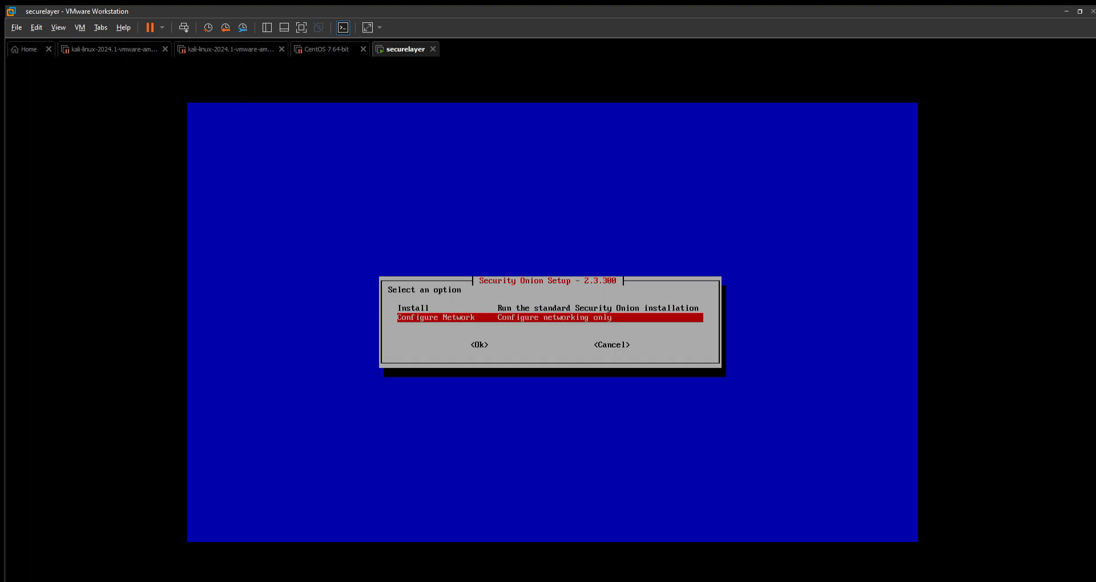
key(Up)
key(Down)
key(Up)
key(Return)
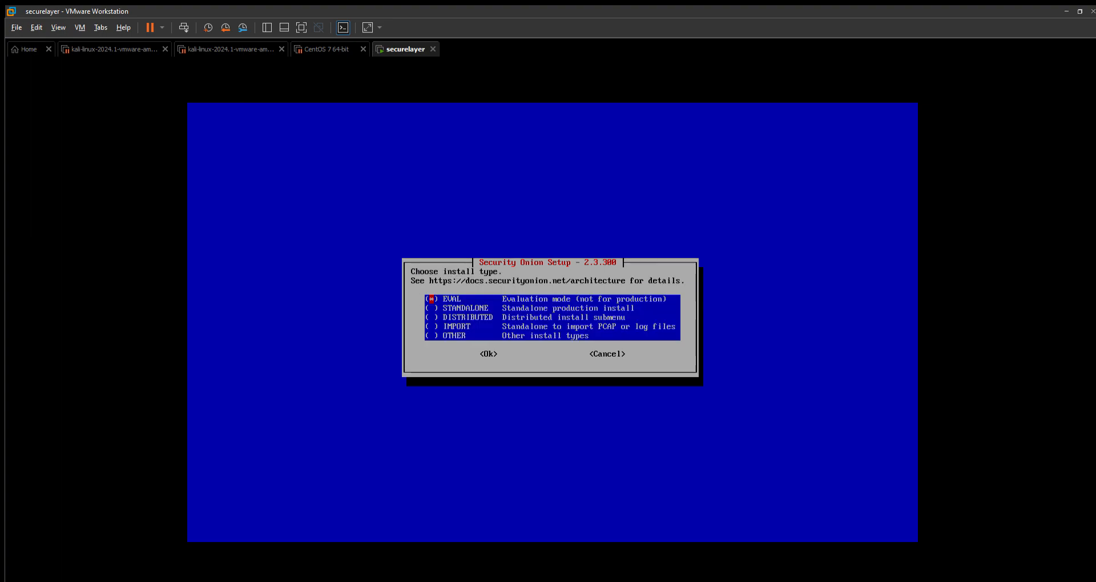
key(Down)
key(Down)
Confirm STANDALONE and enter 'agree' at the Elastic License prompt.
key(Tab)
key(Return)
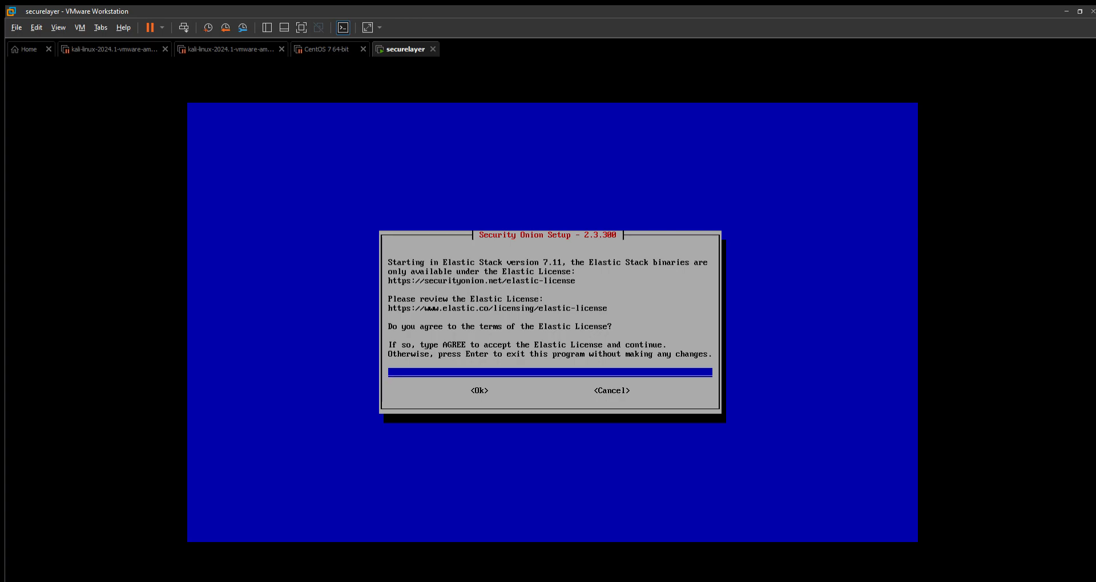
text(agree)
Accept the Elastic License and set the hostname to secboss.
key(Tab)
key(Return)
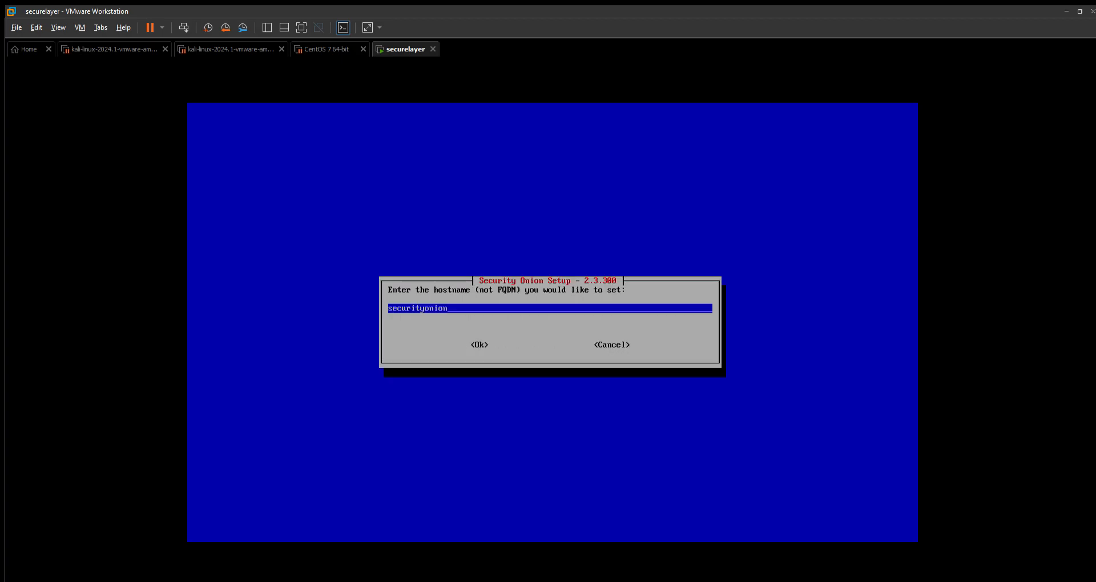
key(BackSpace)
key(BackSpace)
key(BackSpace)
key(BackSpace)
key(BackSpace)
key(BackSpace)
key(BackSpace)
key(BackSpace)
key(BackSpace)
key(BackSpace)
key(BackSpace)
key(BackSpace)
key(BackSpace)
text(secboss)
key(Tab)
key(Return)
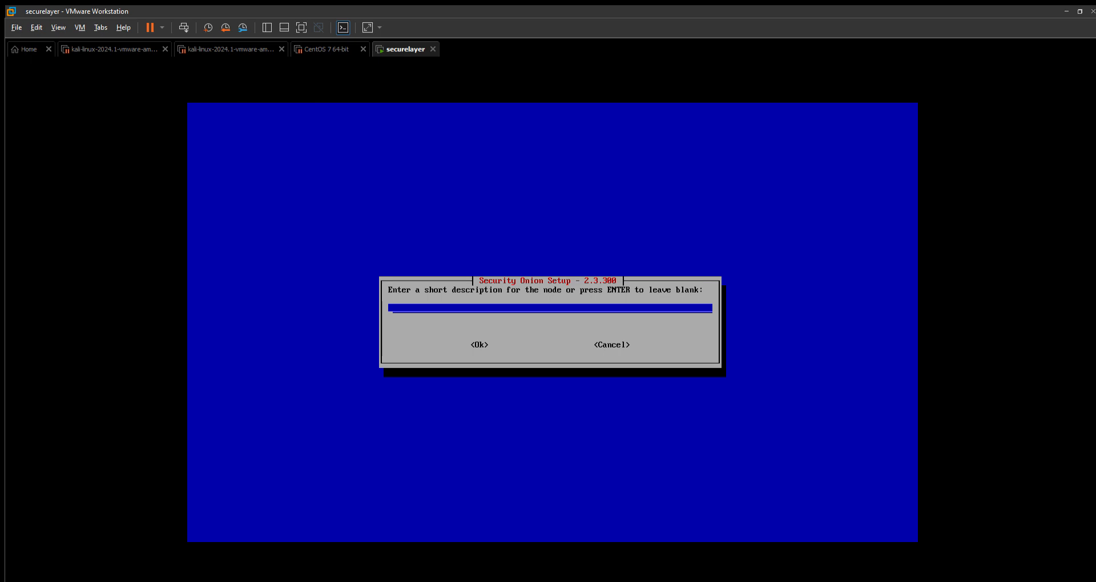
Leave the node description blank and highlight ens34 in the management NIC list.
key(Tab)
key(Return)
key(Down)
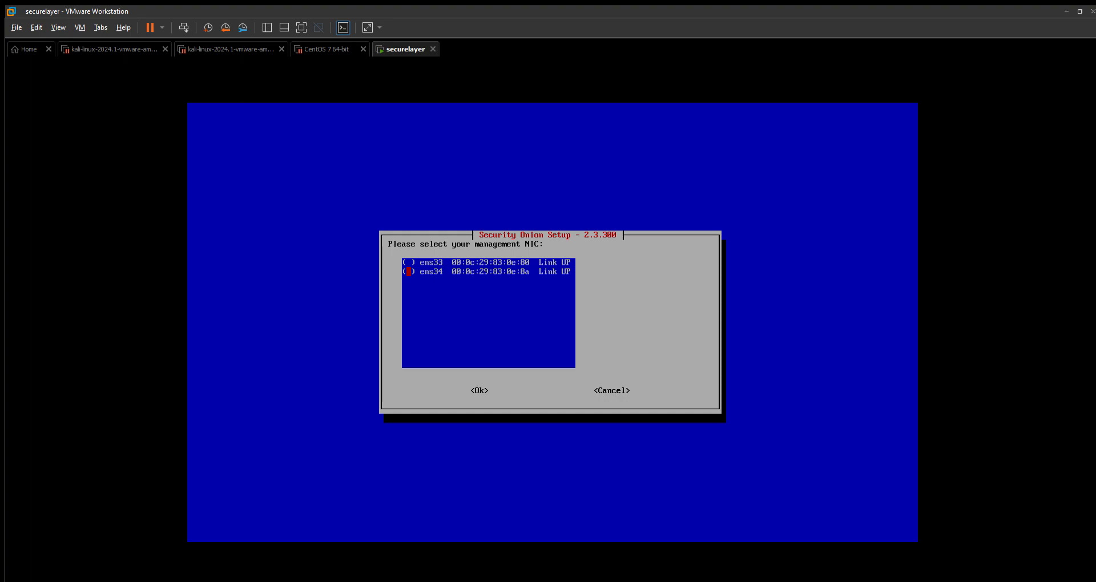
Use ens34 as the management NIC.
key(Tab)
key(shift+Tab)
key(Tab)
key(Return)
Keep STATIC IPv4 addressing for the management interface.
key(Down)
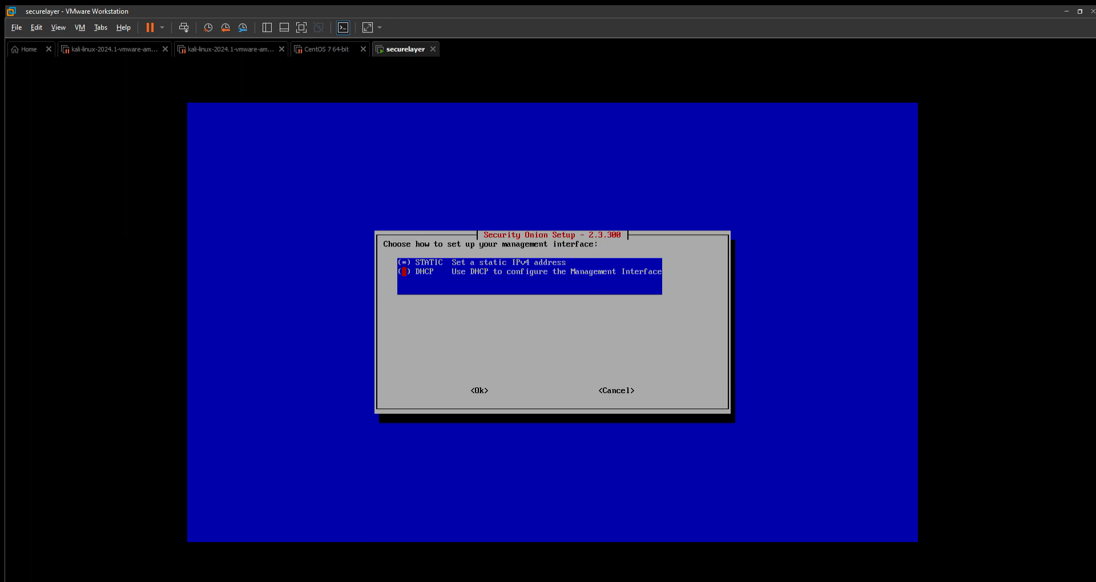
key(Up)
key(Tab)
key(Return)
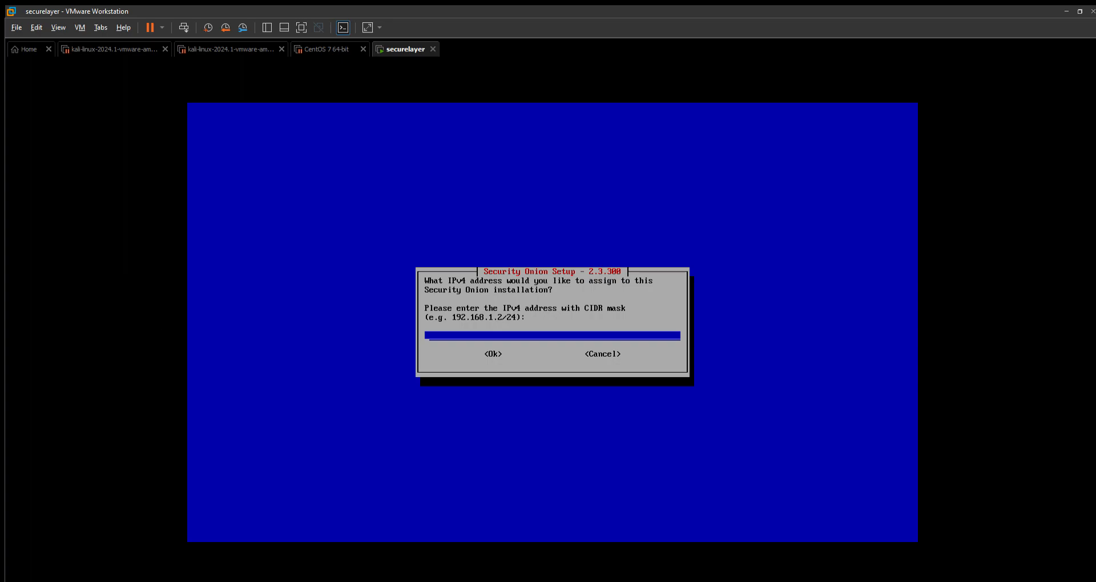
click(354, 581)
click(112, 49)
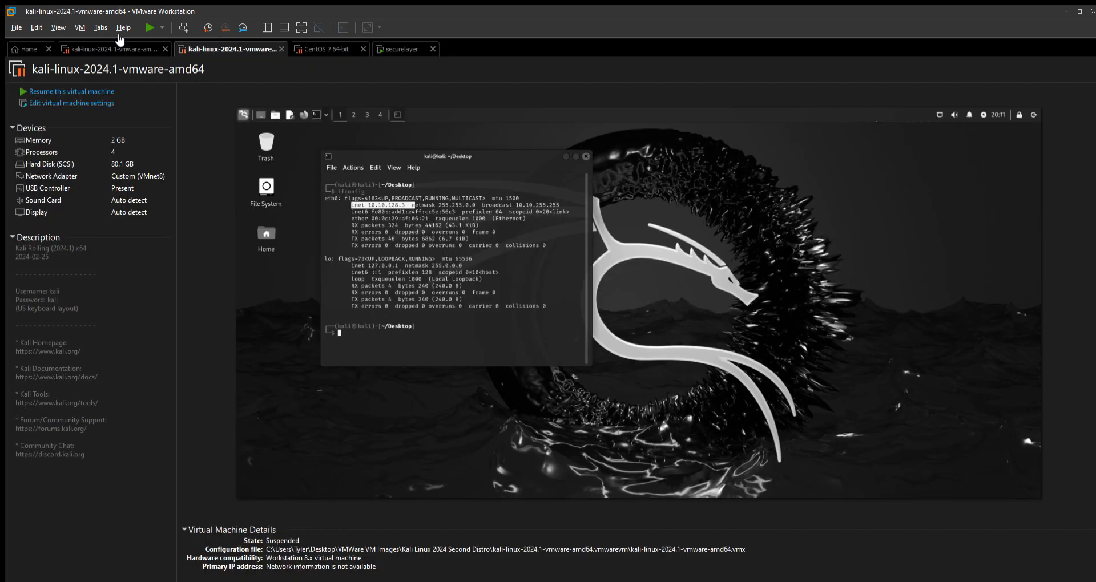
click(327, 49)
click(406, 50)
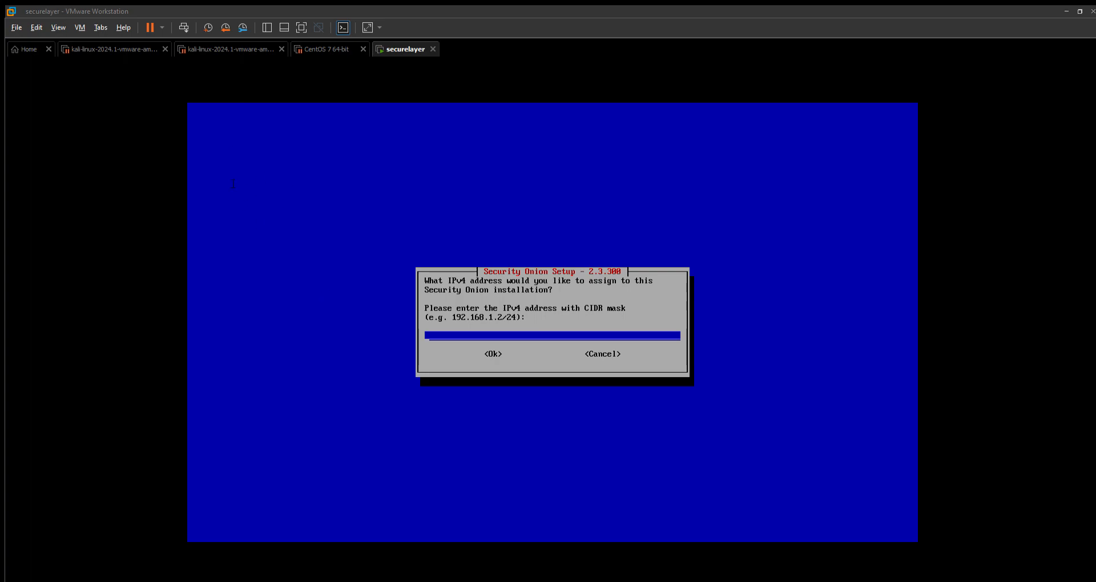
click(925, 112)
click(489, 316)
Enter 10.10.128.4/24 as the management IPv4 address.
key(Down)
key(Up)
text(10.10.128.4)
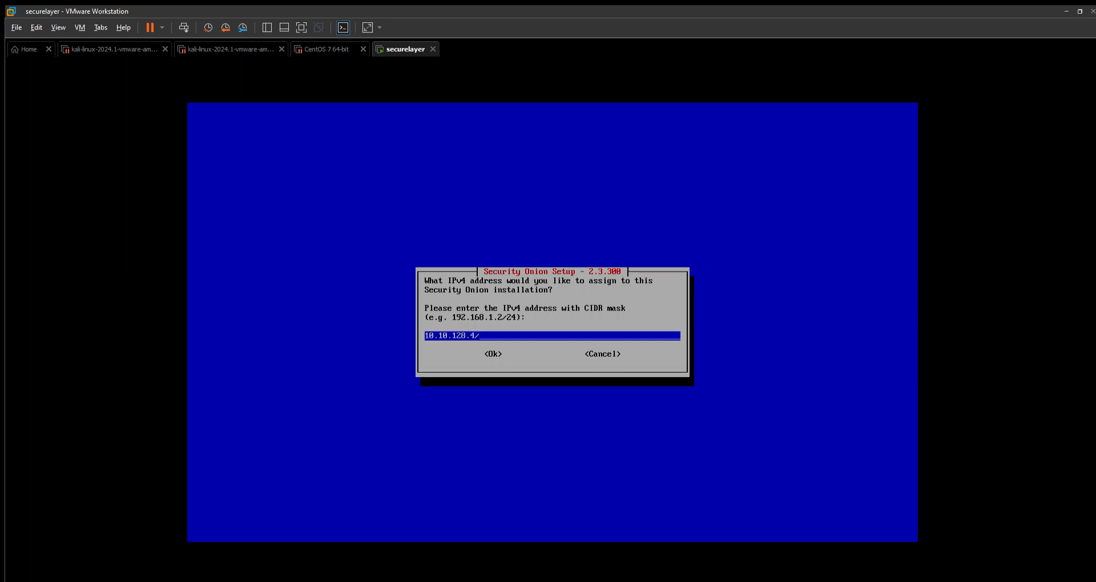
text(/24)
key(Tab)
key(Return)
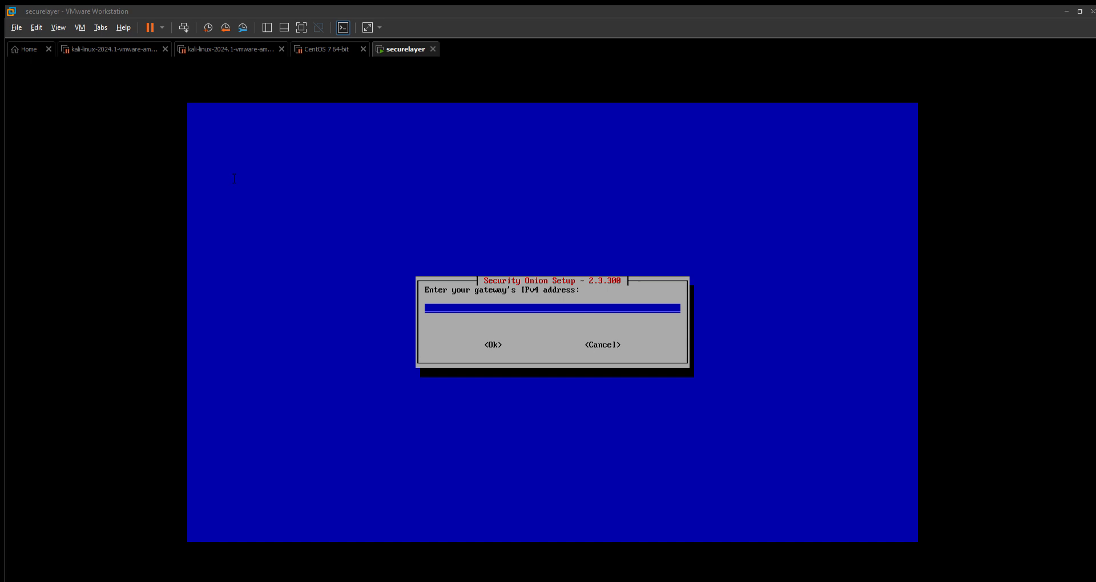
Set the gateway address to 10.10.128.2.
click(924, 112)
text(10.10.128.2)
key(Tab)
key(Return)
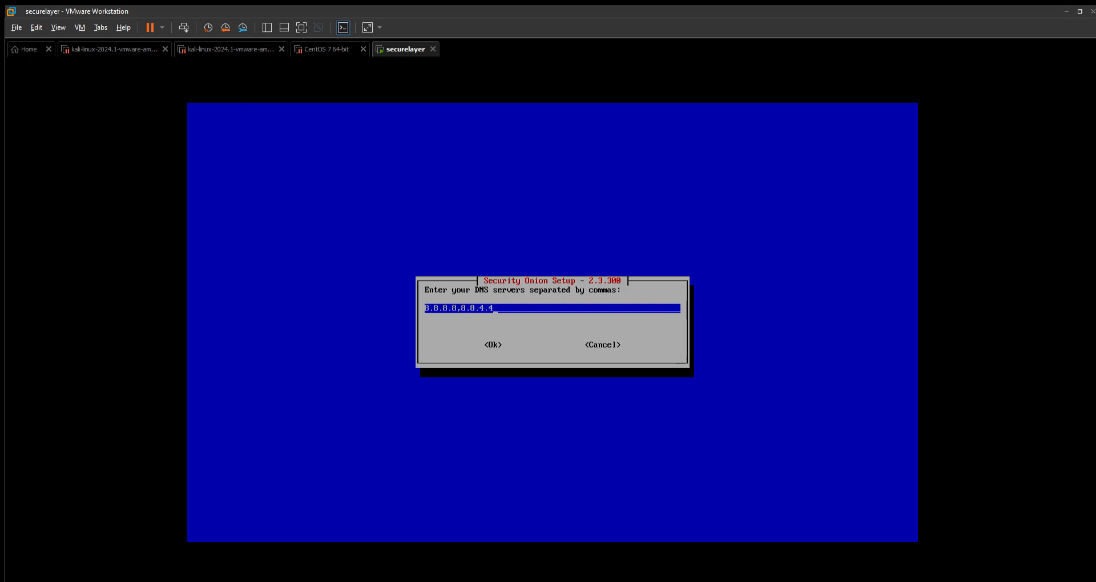
Keep DNS servers 8.8.8.8,8.8.4.4 and search domain searchdomain.local.
key(Tab)
key(Return)
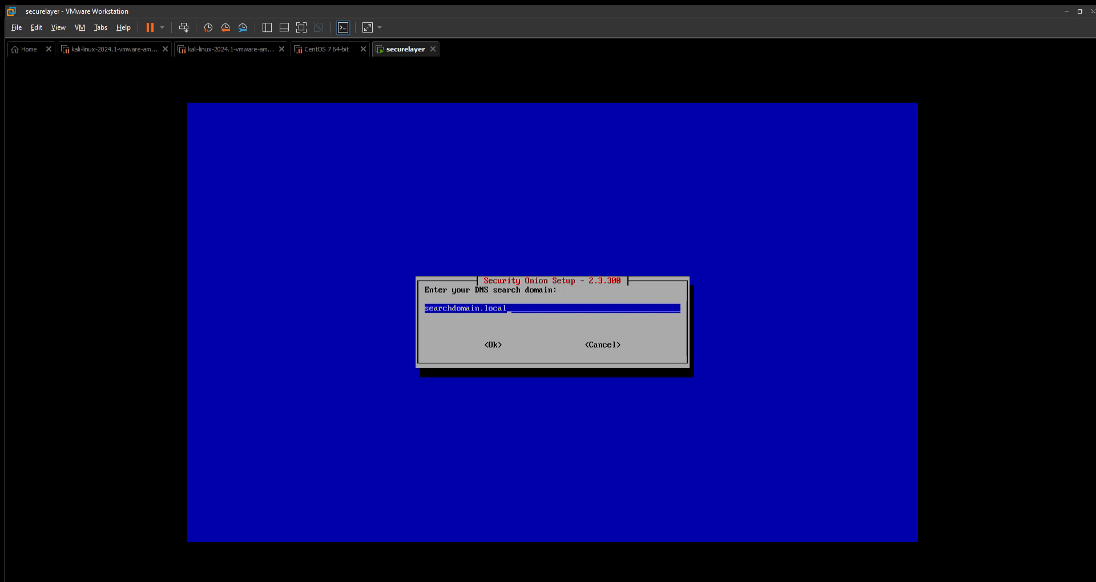
key(Tab)
key(Return)
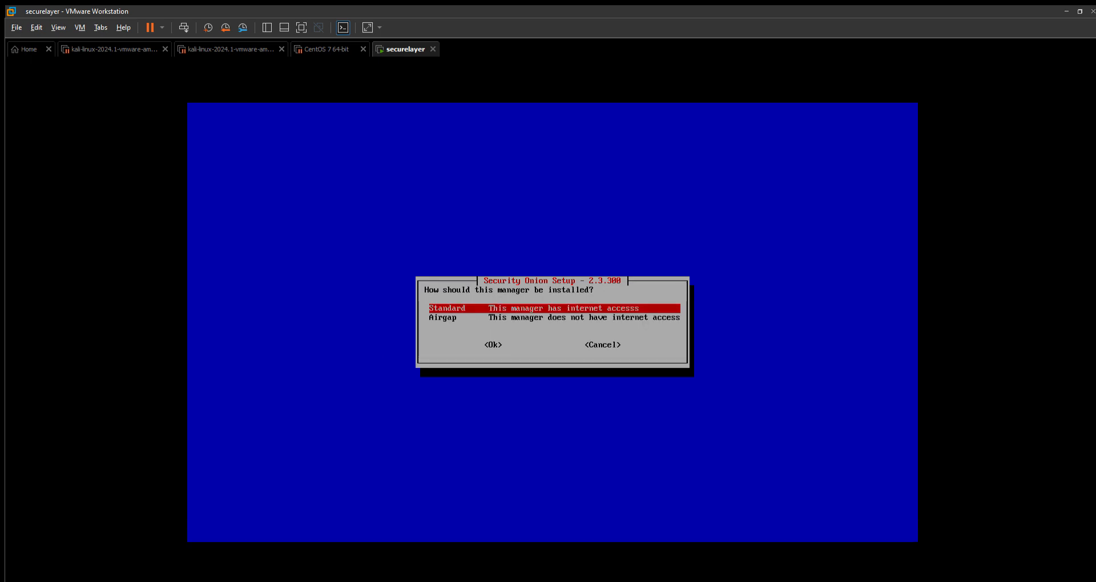
Choose the Standard manager installation with internet access rather than Airgap.
key(Down)
key(Up)
key(Down)
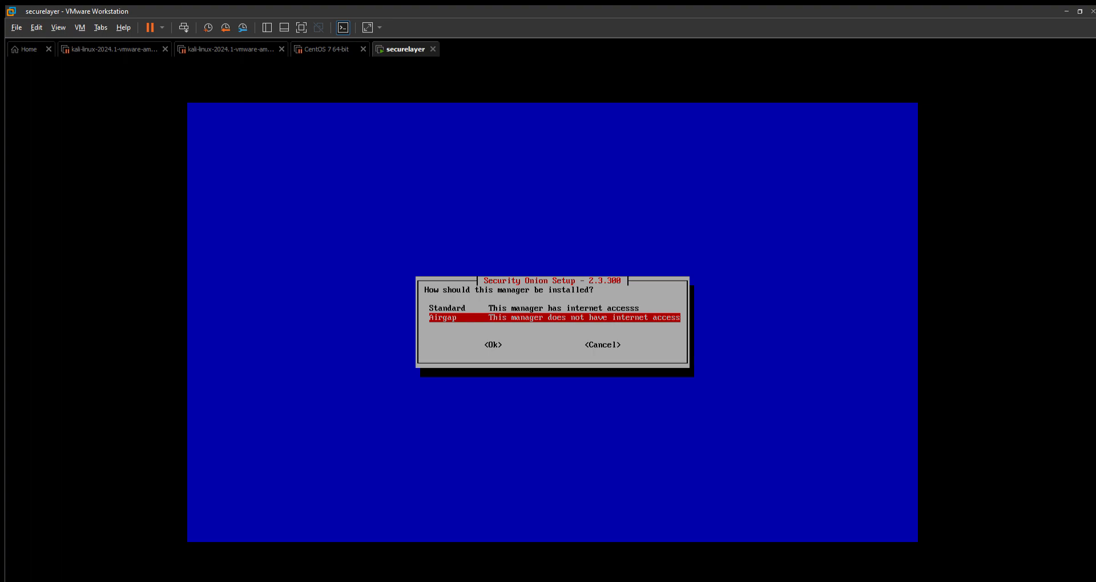
key(Up)
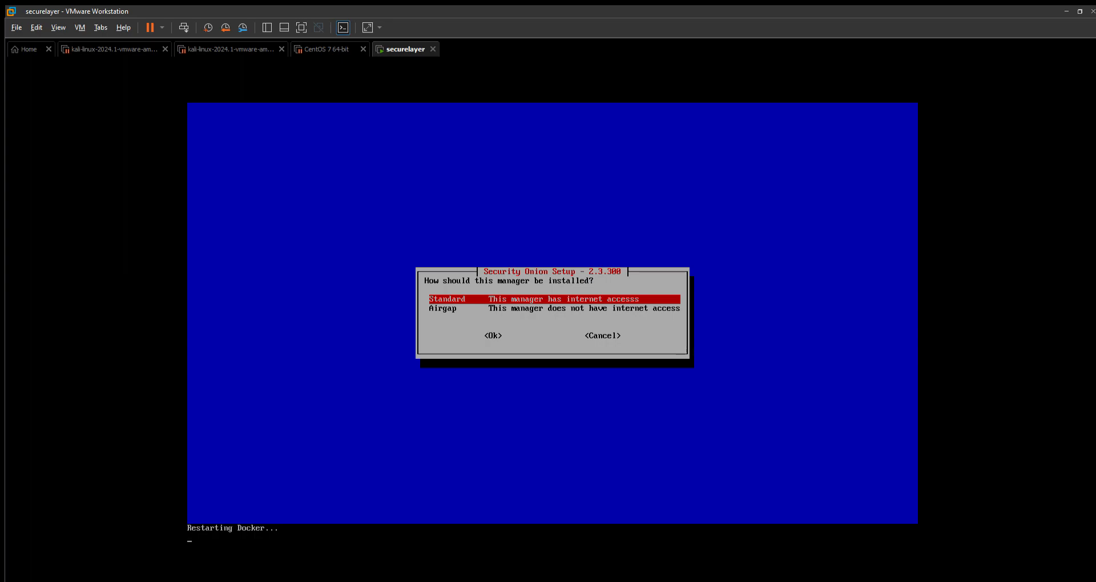
key(Down)
key(Up)
key(Return)
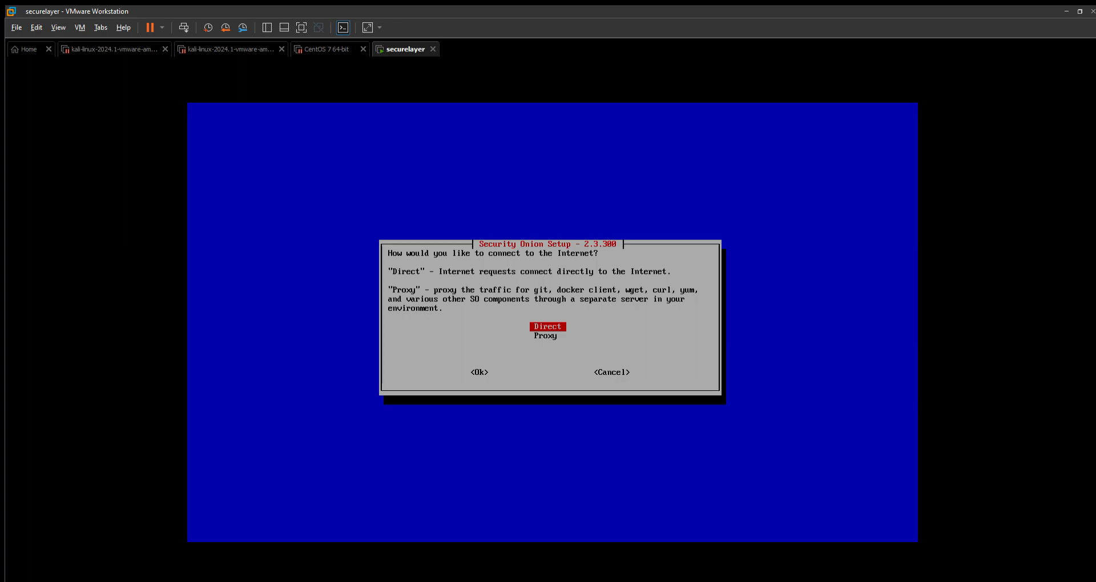
Choose a Direct internet connection instead of Proxy and let the preflight checks run.
key(Down)
key(Up)
key(Return)
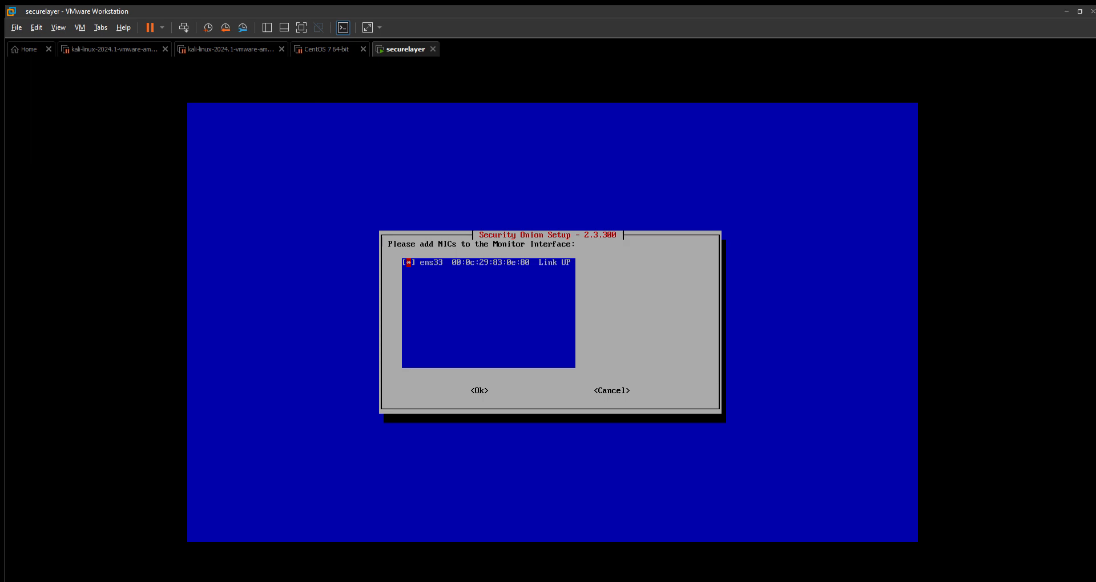
Add ens33 as the monitor interface and set the OS patch schedule to Manual.
key(Tab)
key(Return)
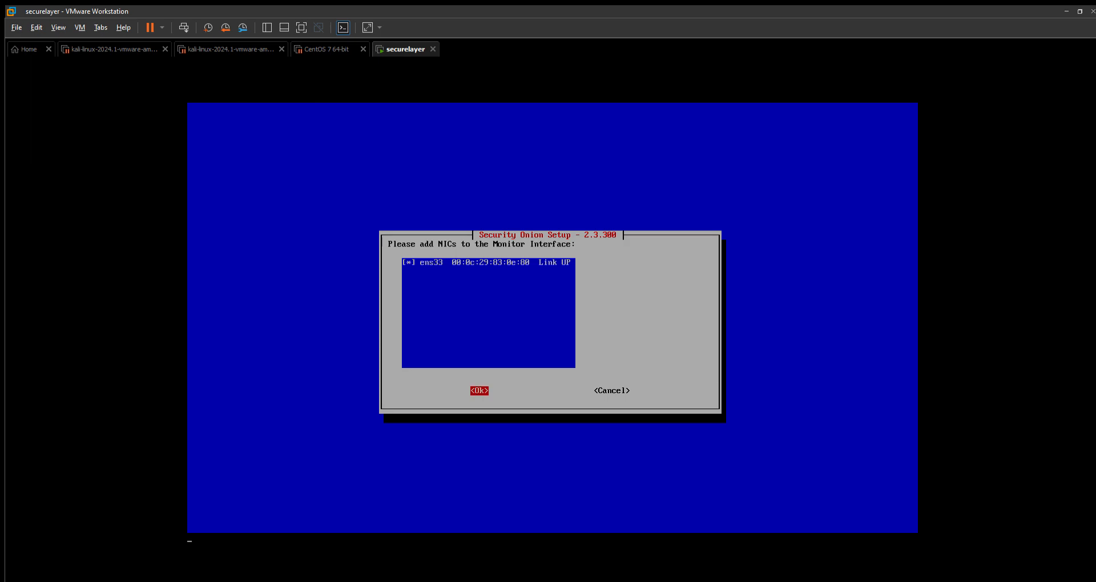
key(Down)
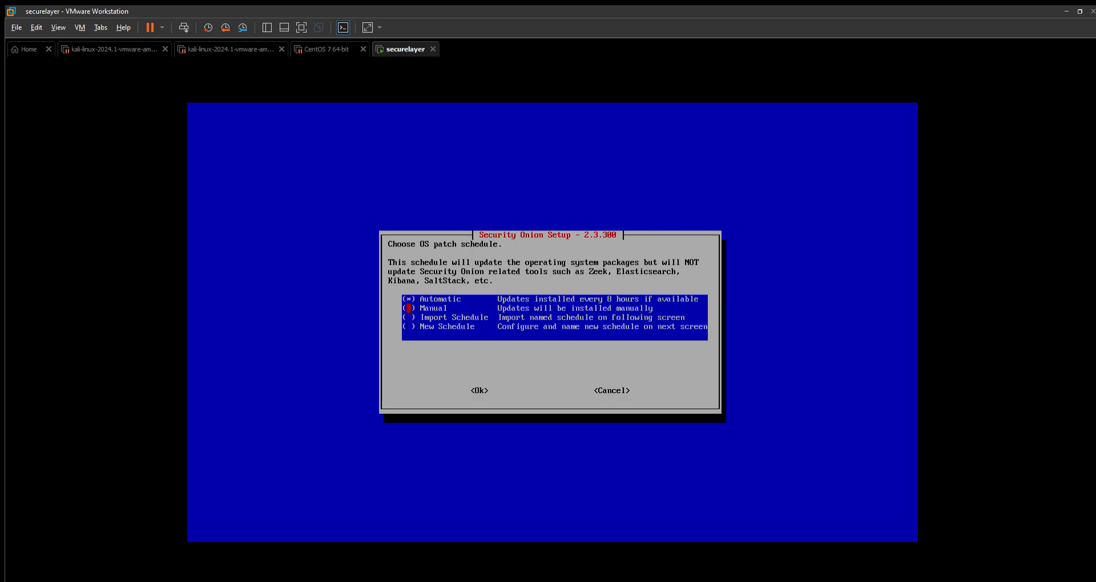
key(Up)
key(Down)
key(Tab)
key(Return)
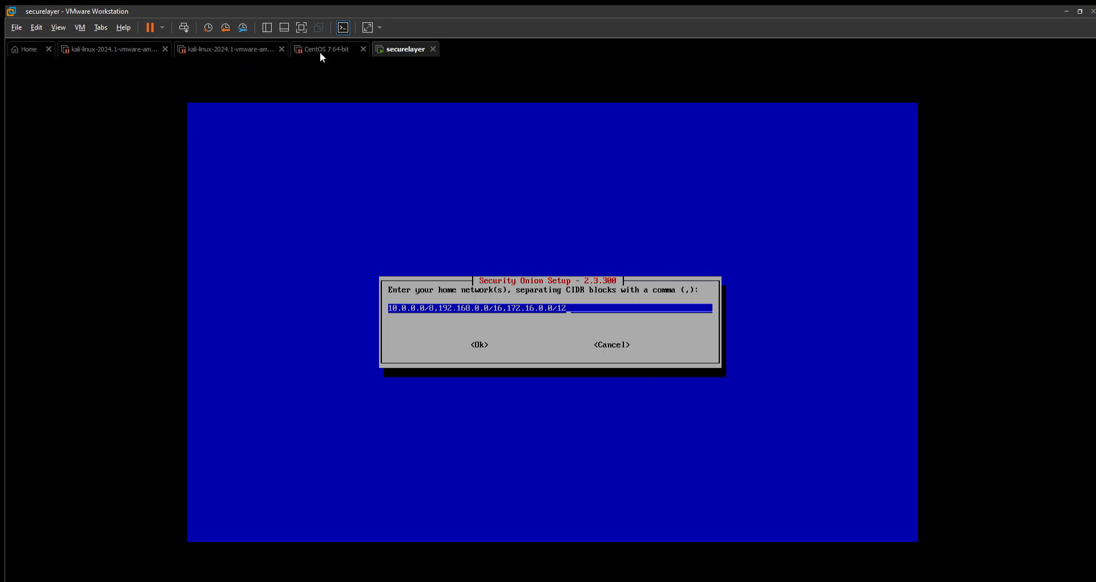
Check the Kali VM's eth0 address on the 10.10.128 network, then return to the securelayer console.
click(206, 48)
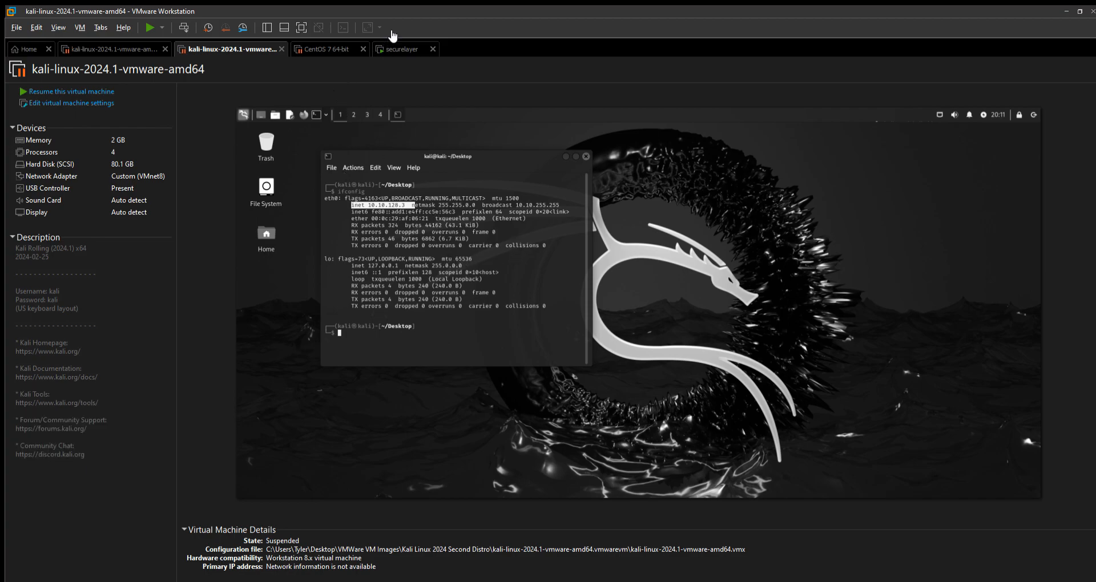
click(397, 49)
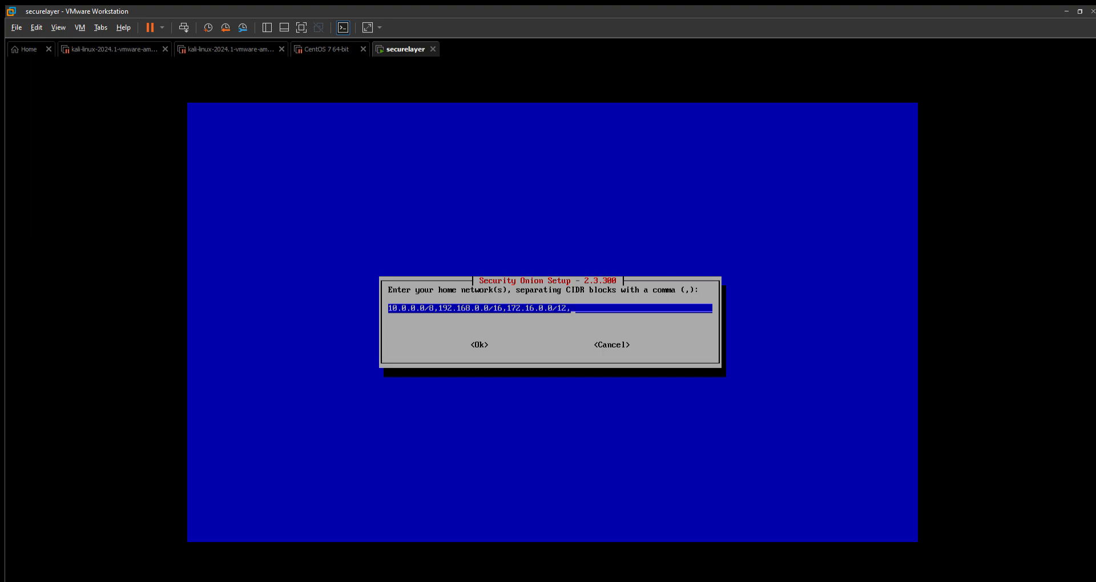
Add the Kali subnet 10.10.128.0/24 to the home networks and accept the list.
text(0.10.128.0/24)
key(Tab)
key(Return)
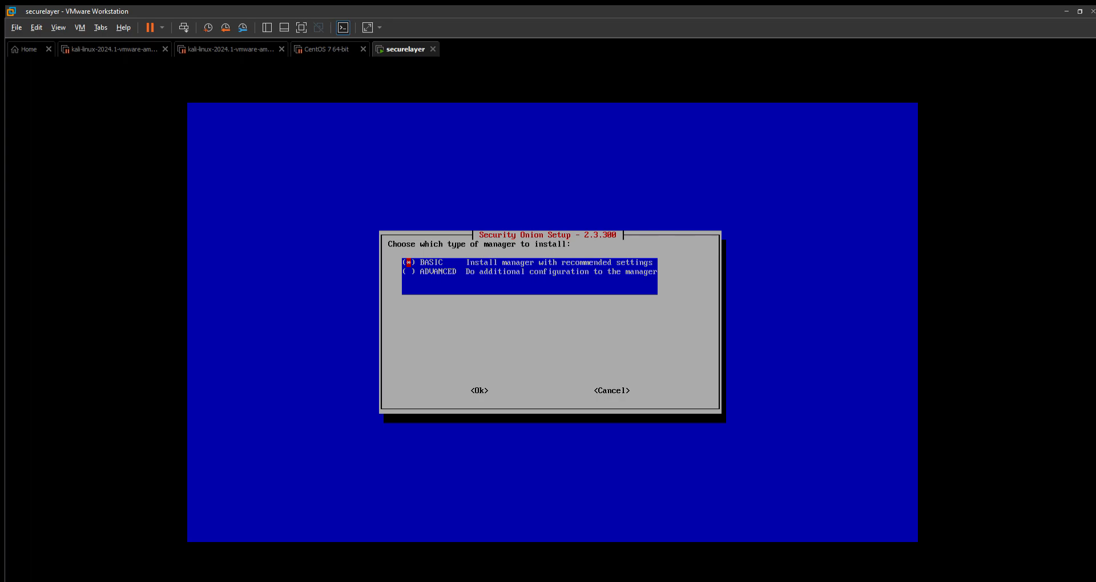
Choose the BASIC manager type with recommended settings.
key(Down)
key(Up)
key(Tab)
key(Return)
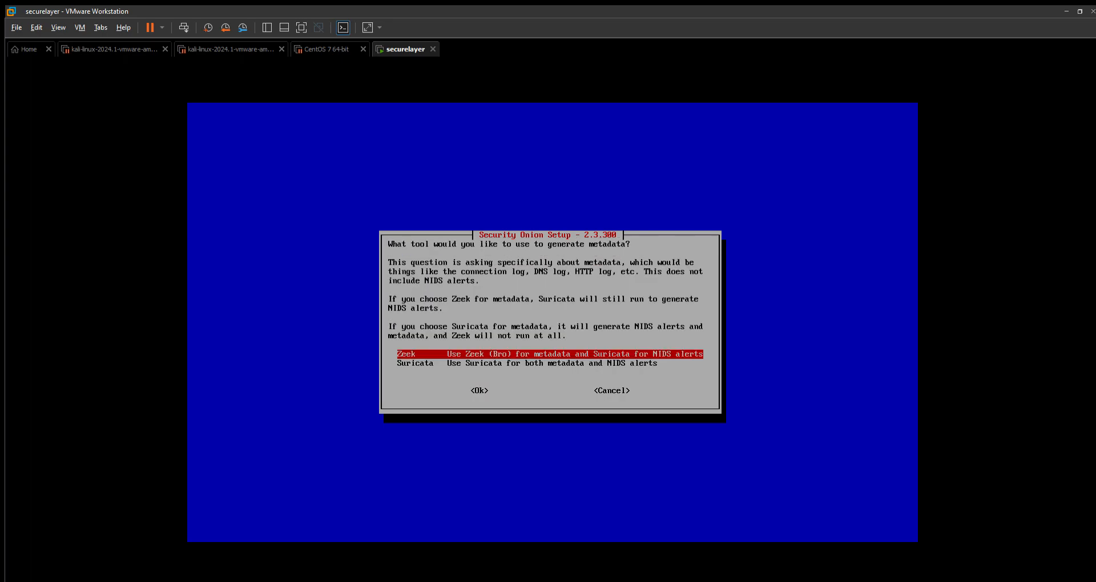
Select Zeek rather than Suricata for metadata generation.
key(Down)
key(Up)
key(Down)
key(Up)
key(Down)
key(Up)
key(Down)
key(Up)
key(Return)
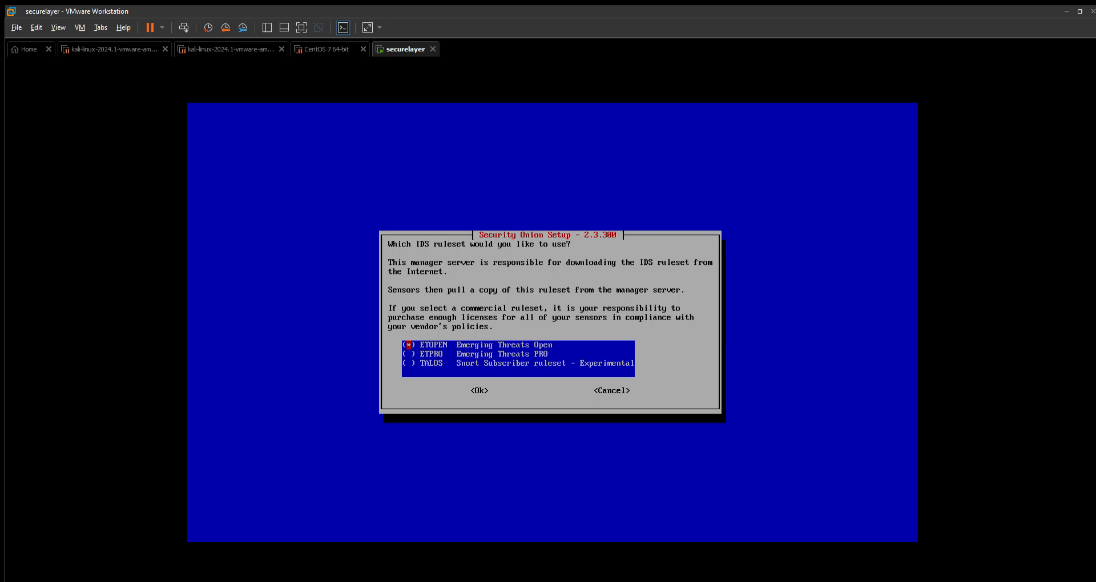
Use the ETOPEN ruleset and keep OSQUERY, WAZUH, PLAYBOOK and STRELKA enabled.
key(Tab)
key(Return)
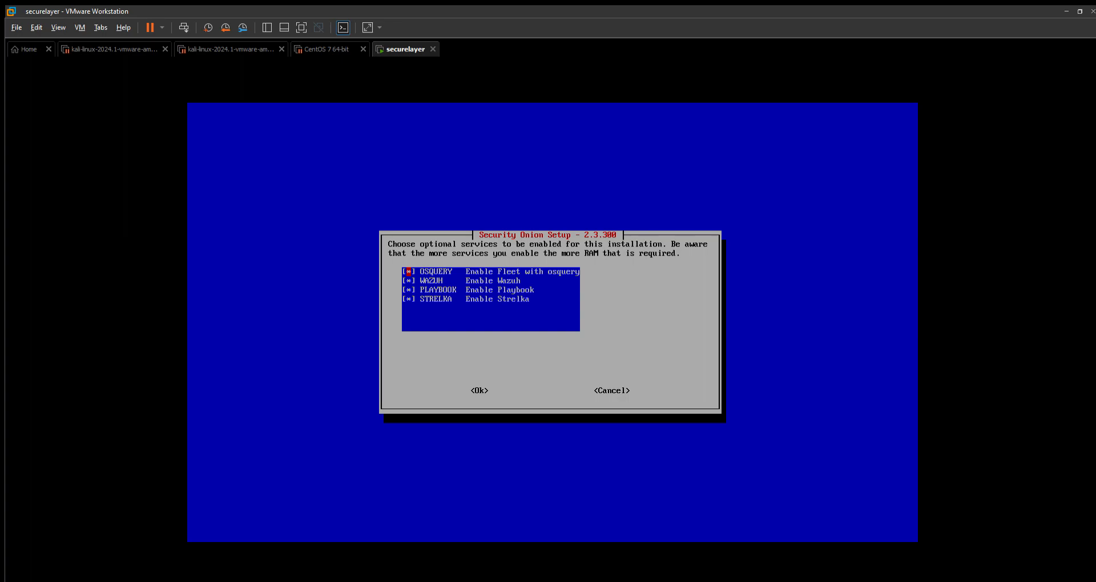
key(Tab)
key(Return)
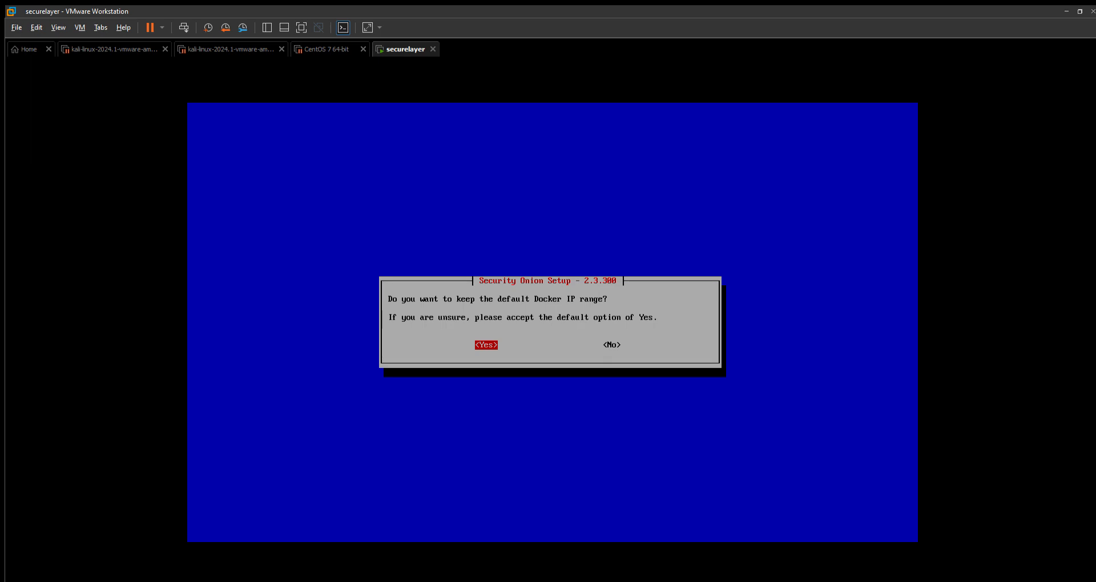
Keep the default Docker IP range and enter the administrator's email address.
key(Return)
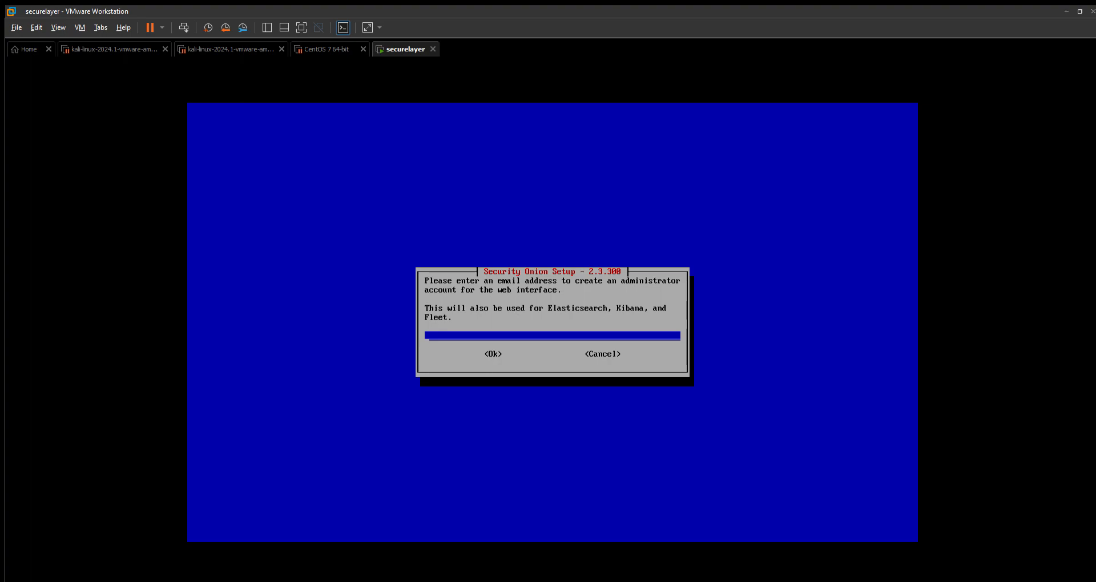
key(Tab)
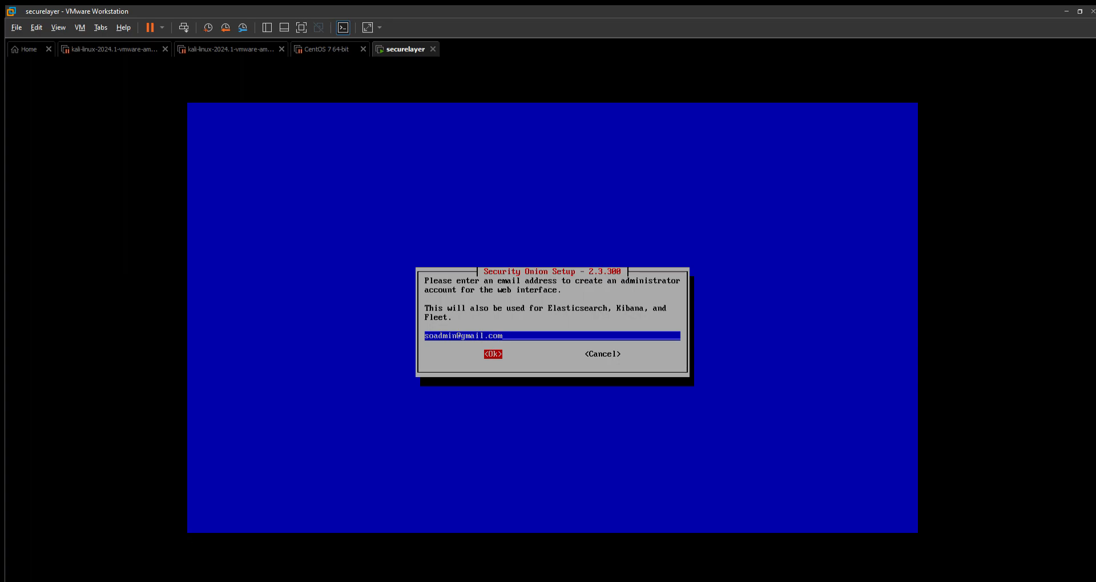
key(Return)
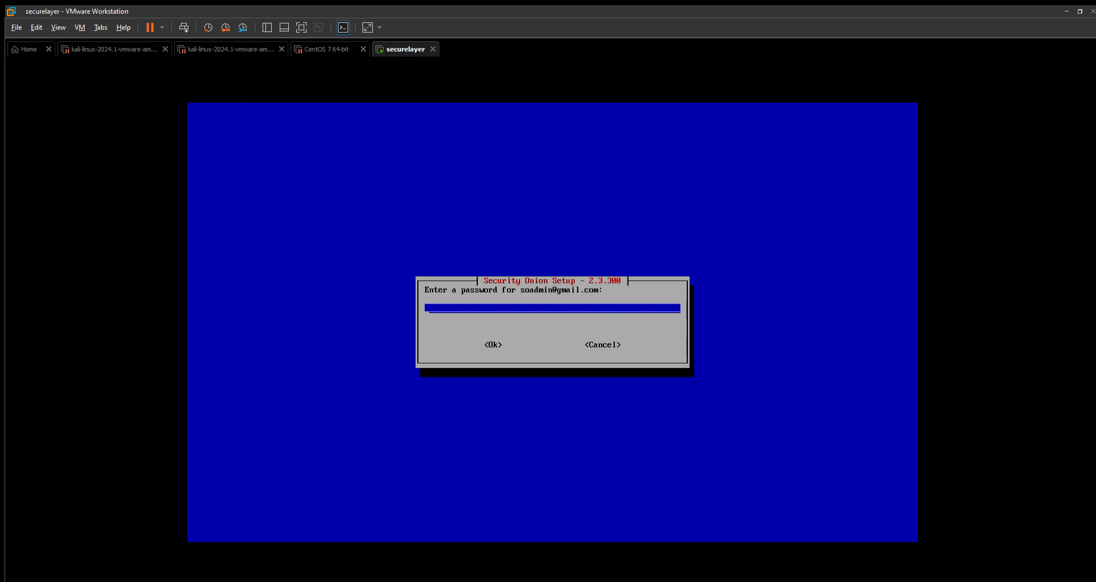
Enter the admin account password and re-enter it to confirm.
text(*************)
key(Return)
text(**)
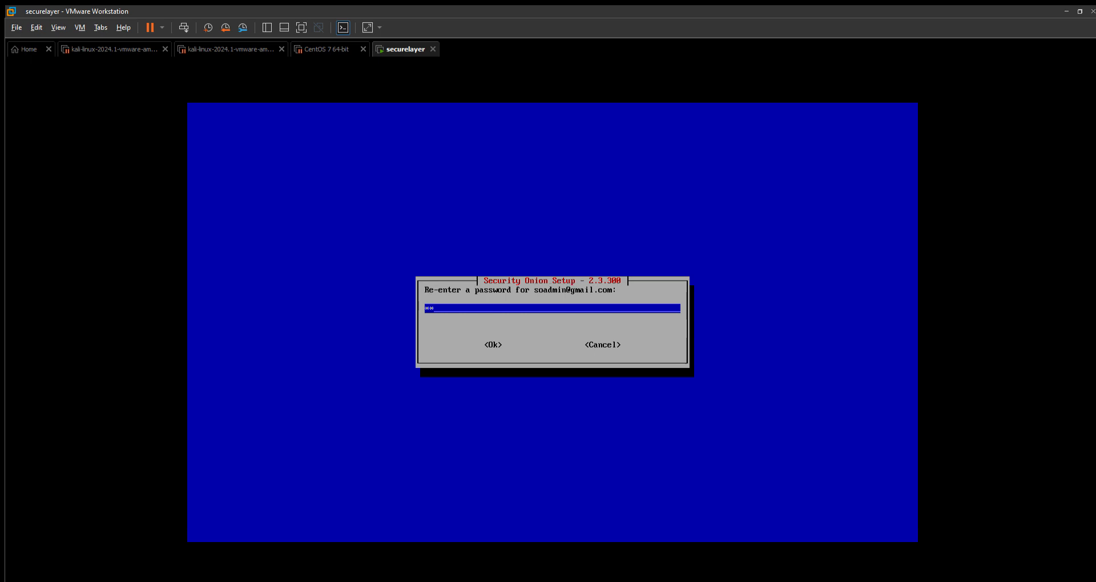
text(************)
key(Return)
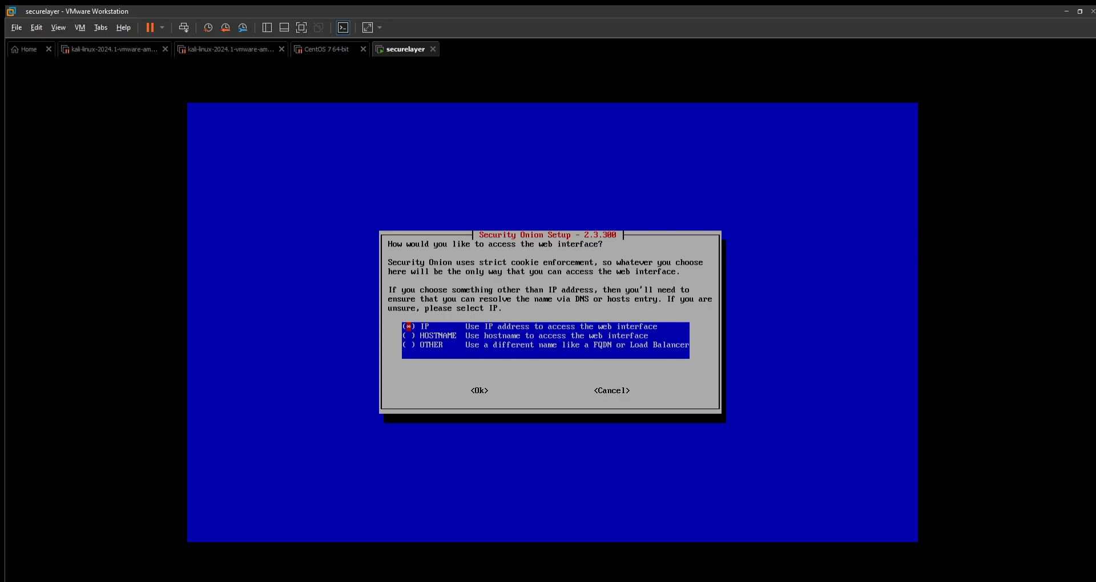
Keep IP as the web interface access method and confirm it.
key(Tab)
key(Return)
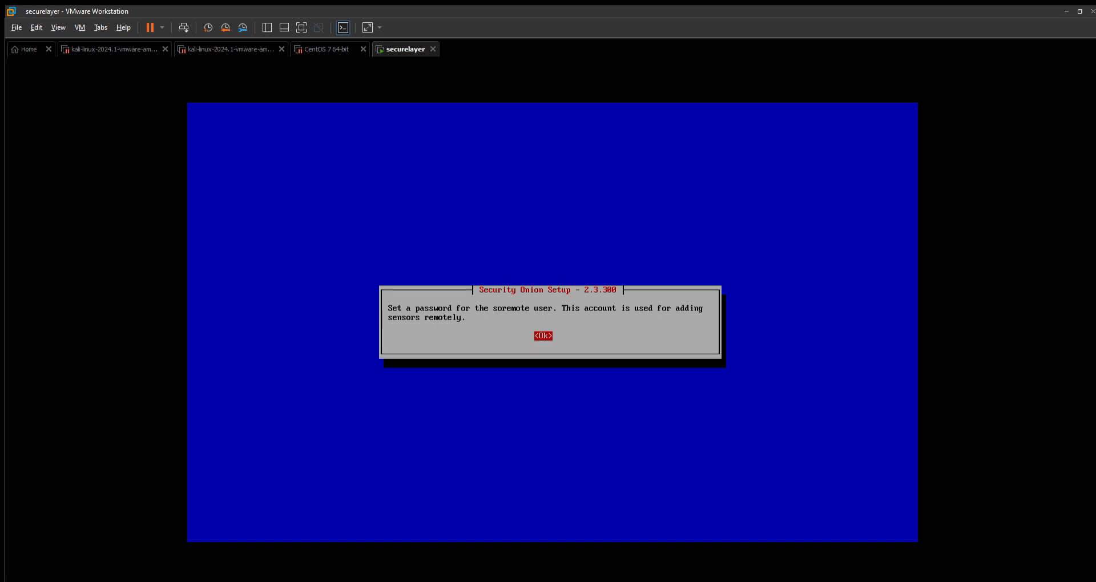
Acknowledge the notice, then enter the soremote user password and re-enter it to confirm.
key(Return)
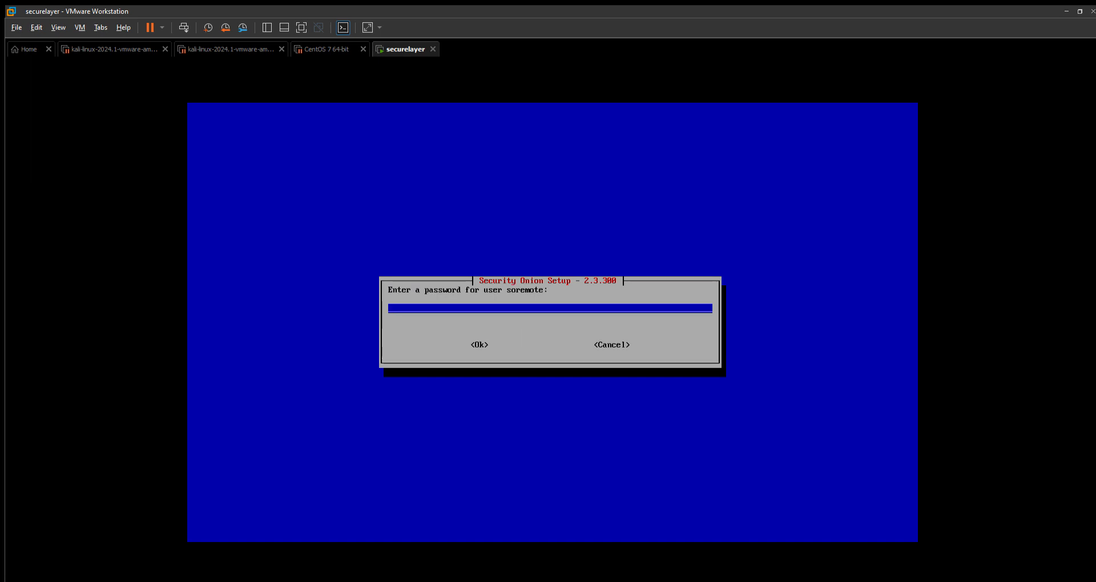
text(****)
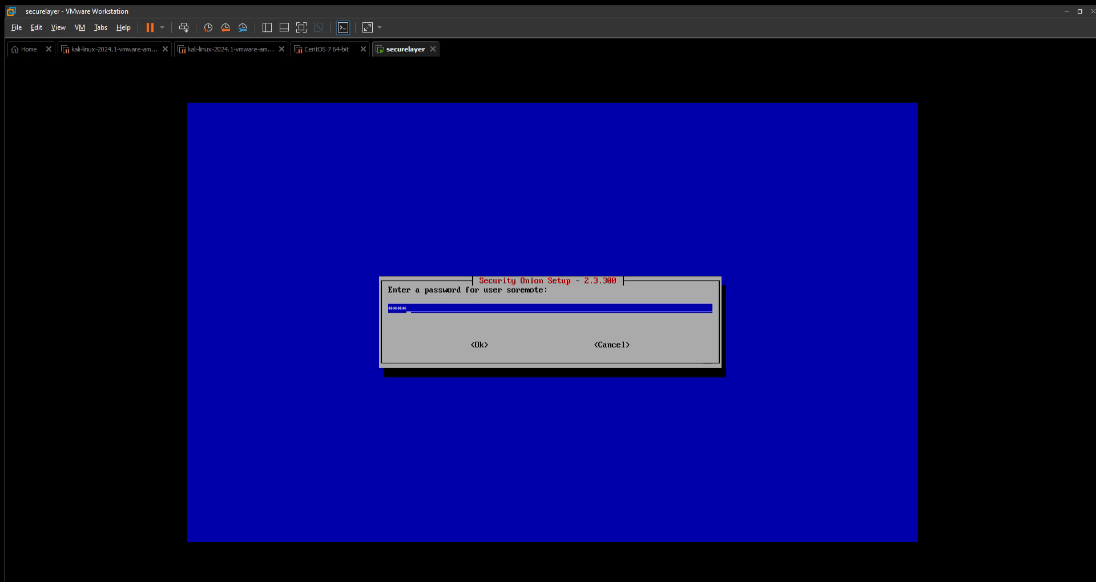
text(**********)
key(Tab)
key(Return)
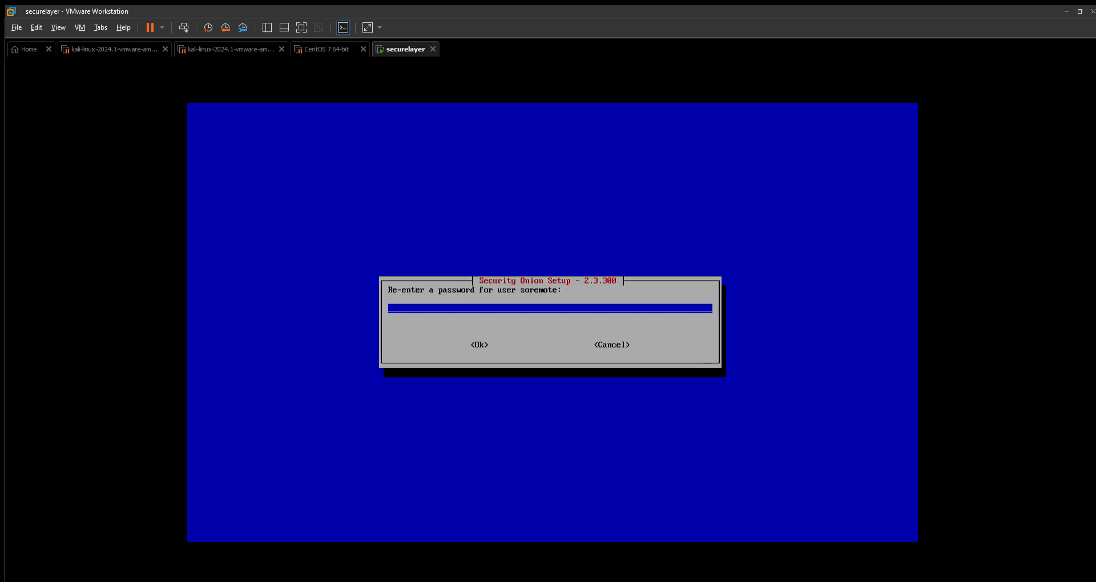
text(*****)
key(BackSpace)
key(BackSpace)
key(BackSpace)
key(BackSpace)
text(**************)
key(Tab)
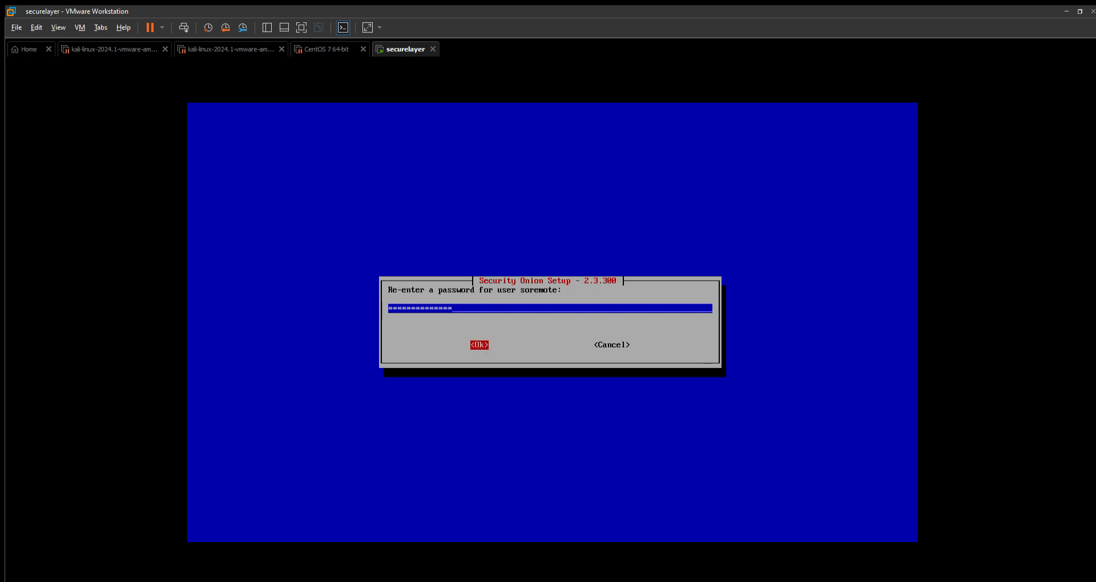
key(Return)
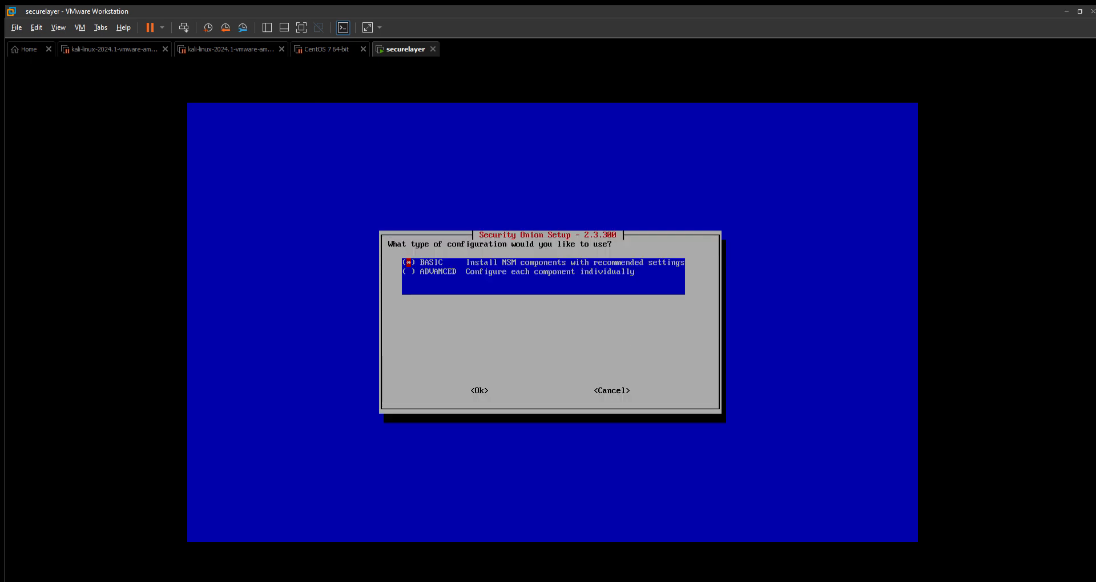
Keep the BASIC configuration type.
key(Down)
key(Up)
key(Tab)
key(Return)
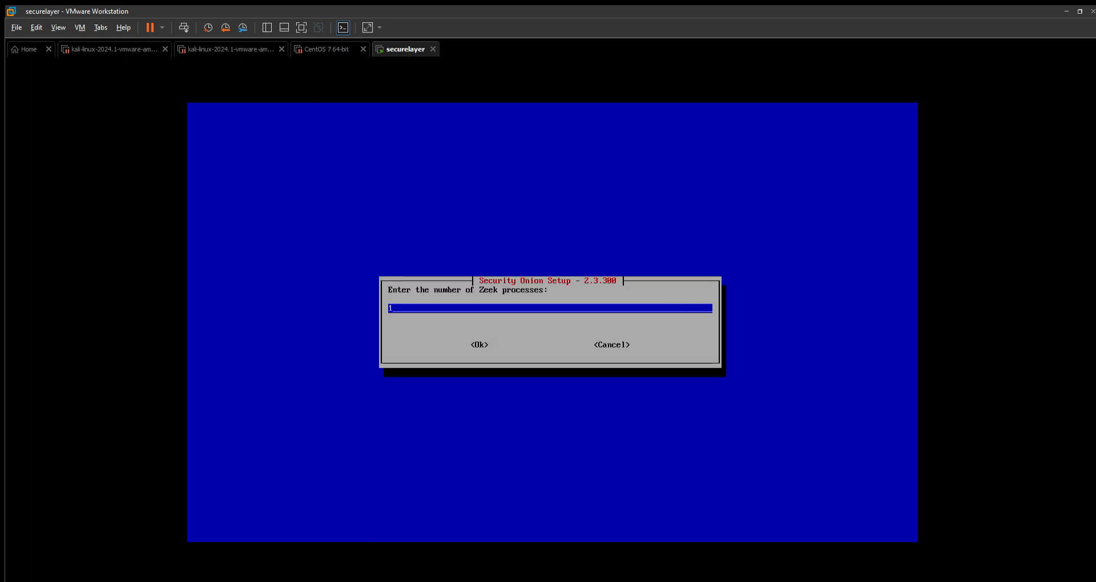
Accept 1 Zeek process and 1 Suricata process.
key(Tab)
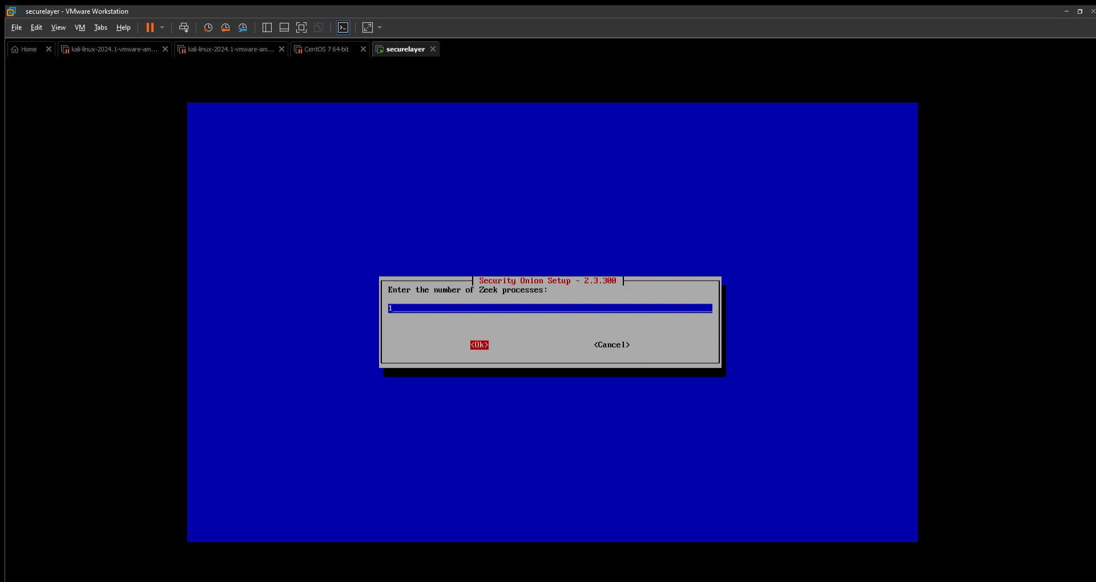
key(Return)
key(Tab)
key(Return)
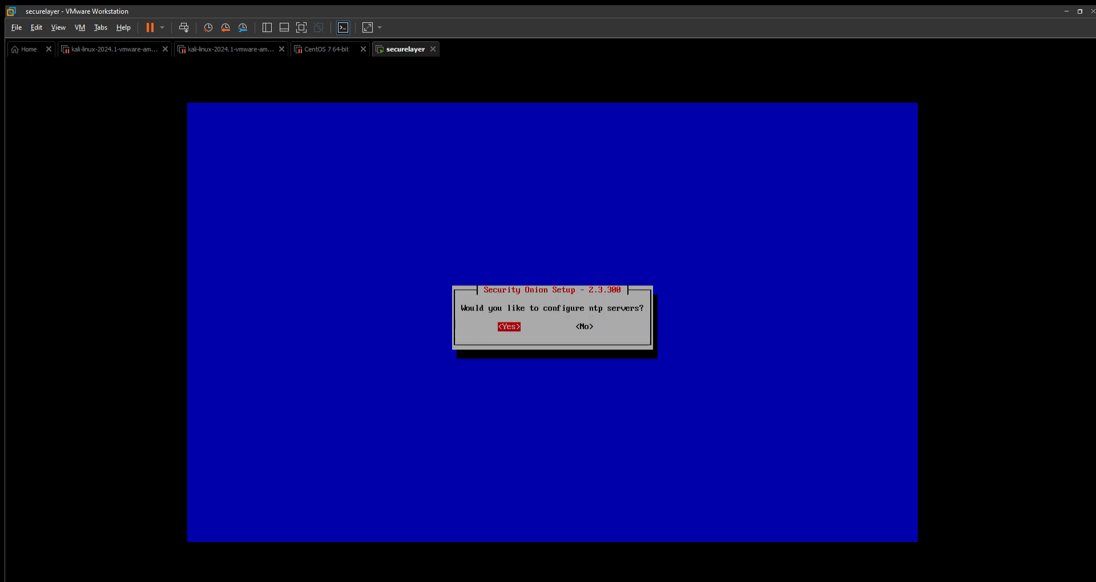
Decline configuring NTP servers.
key(Right)
key(Left)
key(Right)
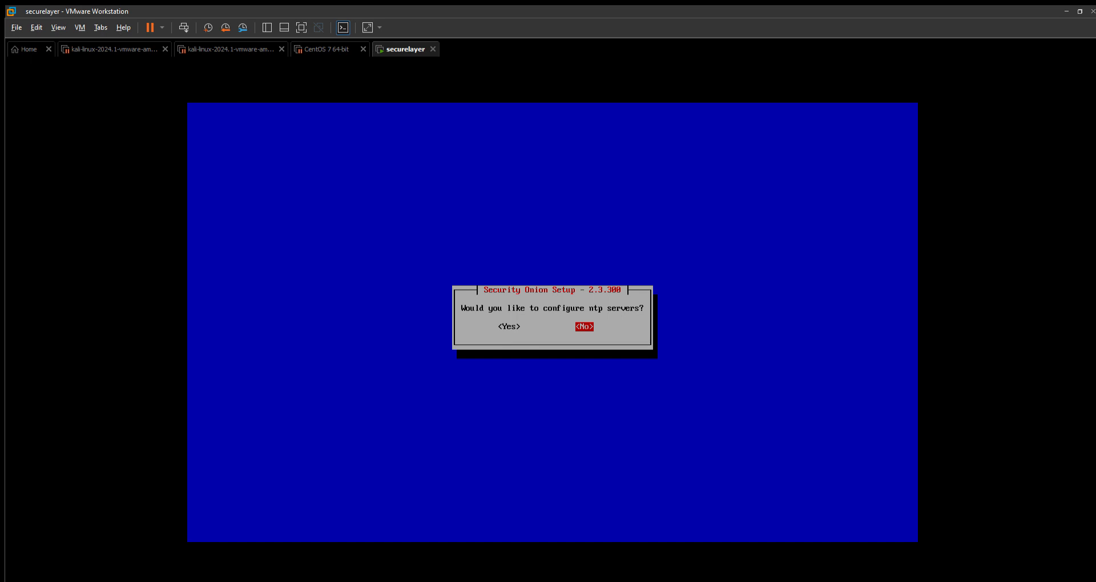
key(Left)
key(Right)
key(Return)
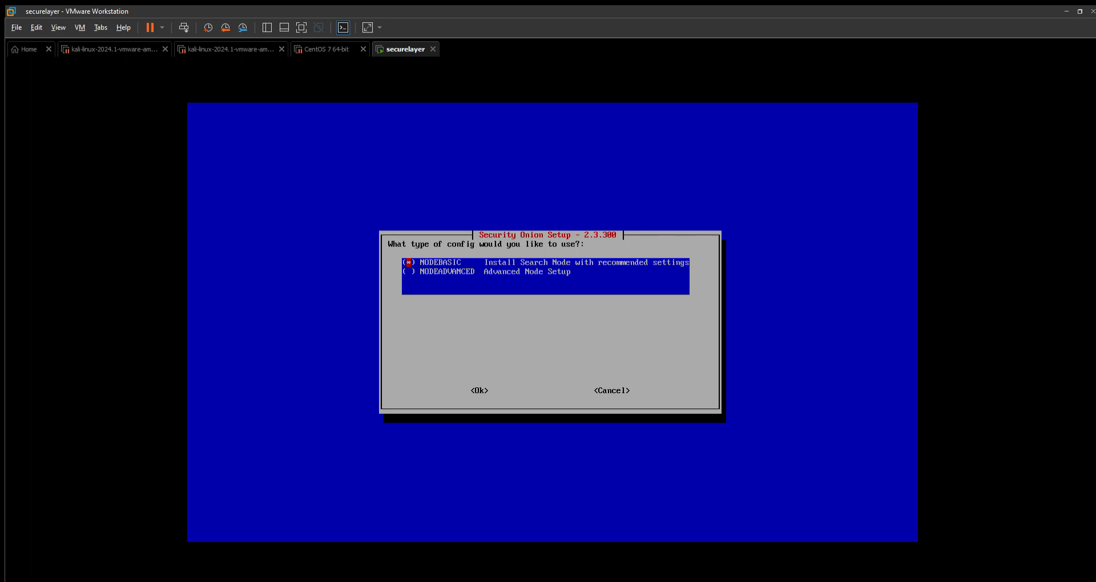
Choose the NODEBASIC node config and decline running so-allow.
key(Tab)
key(Return)
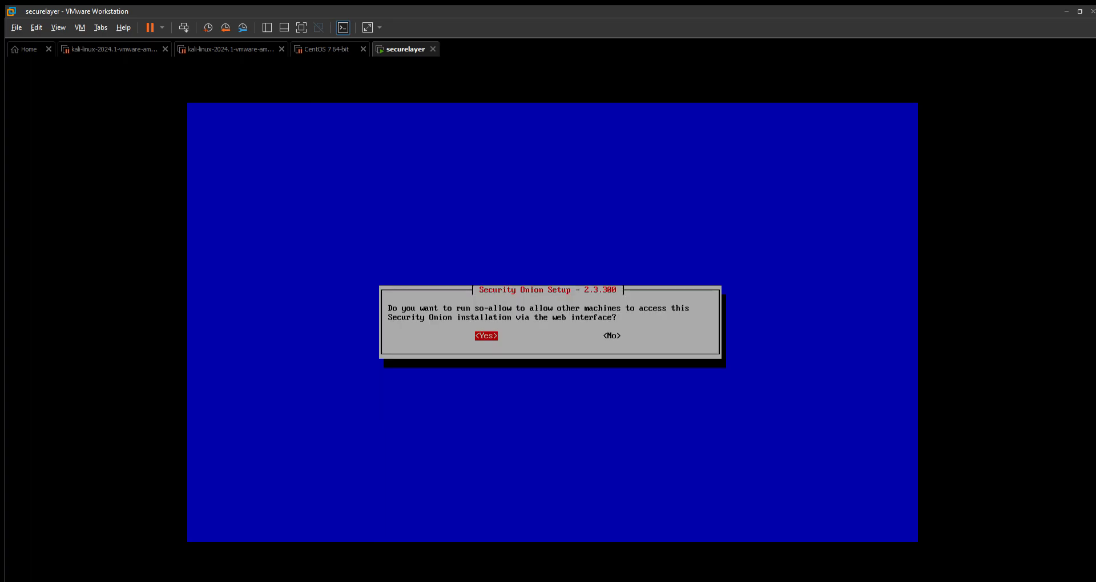
key(Tab)
key(Left)
key(Right)
key(Left)
key(Right)
key(Return)
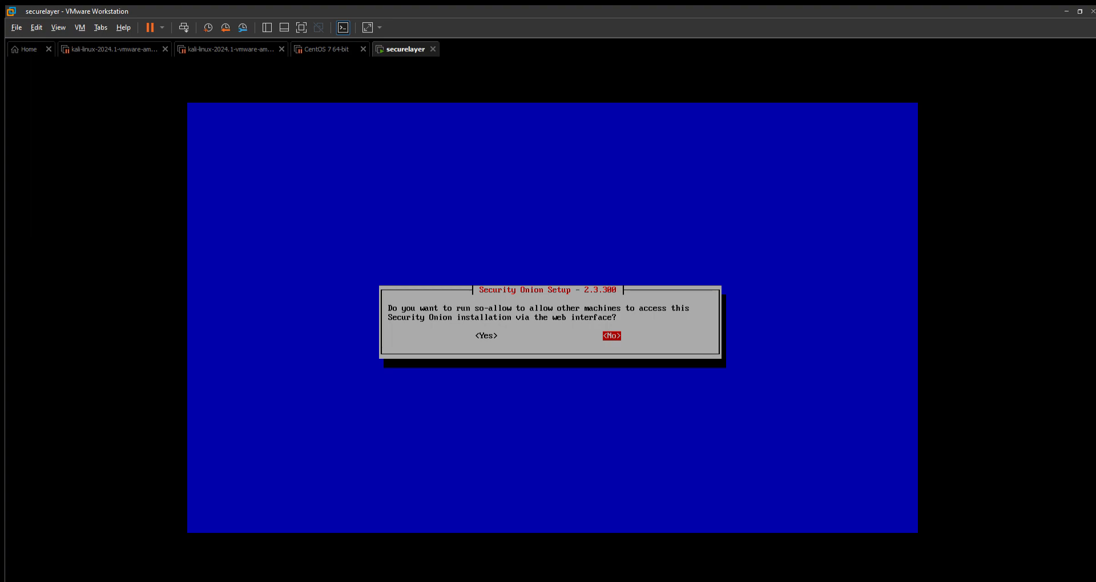
key(Return)
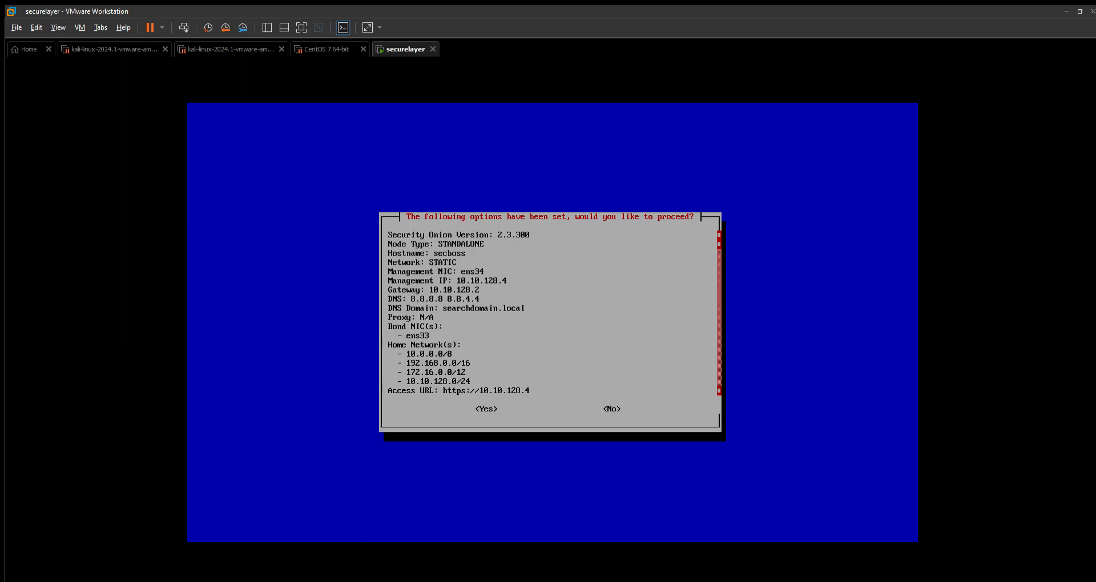
key(Tab)
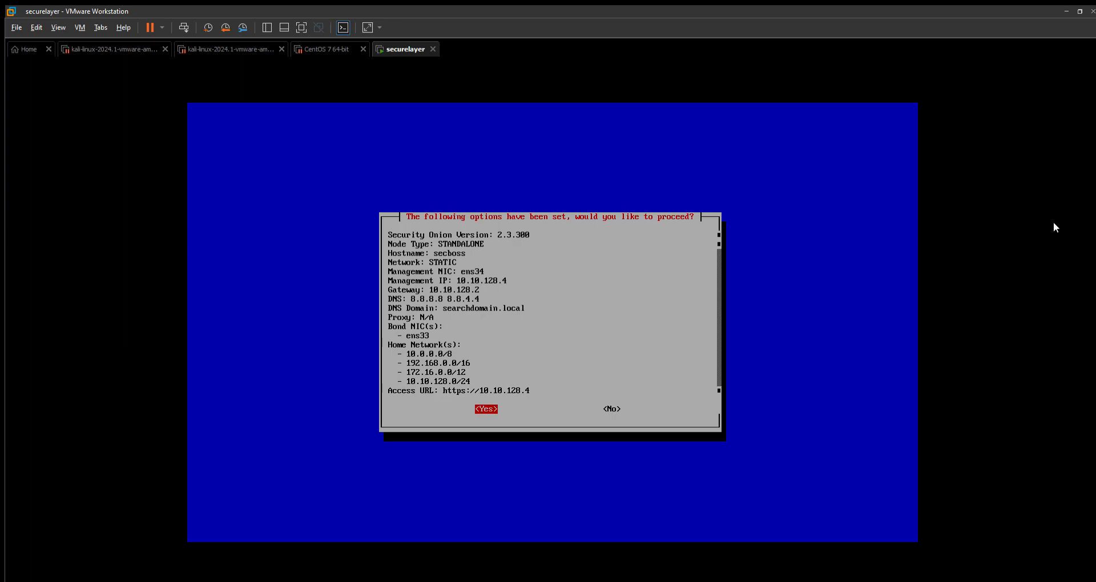
key(Tab)
key(Tab)
key(Tab)
key(Return)
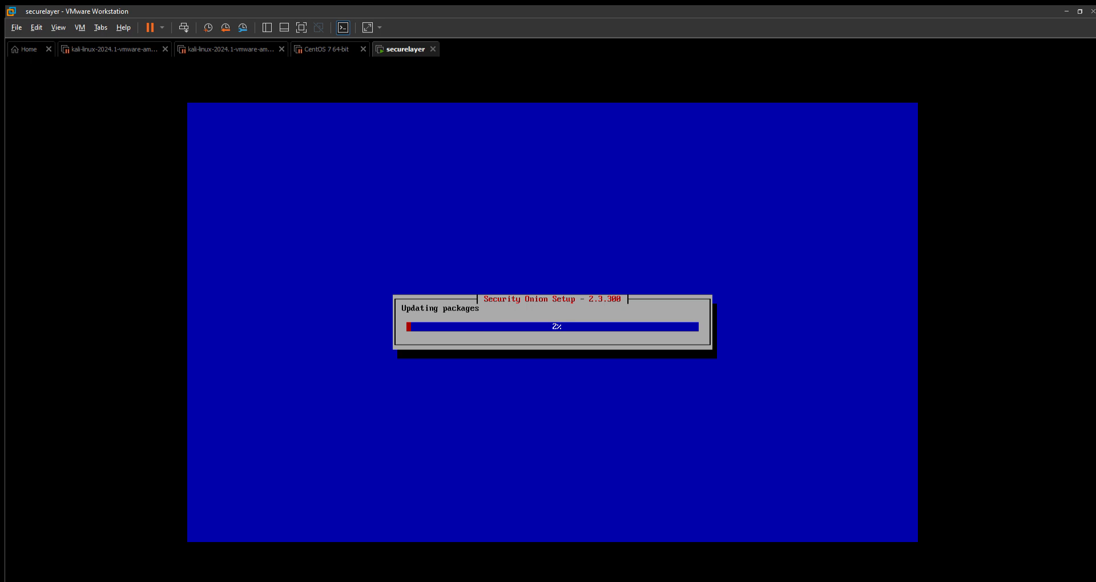